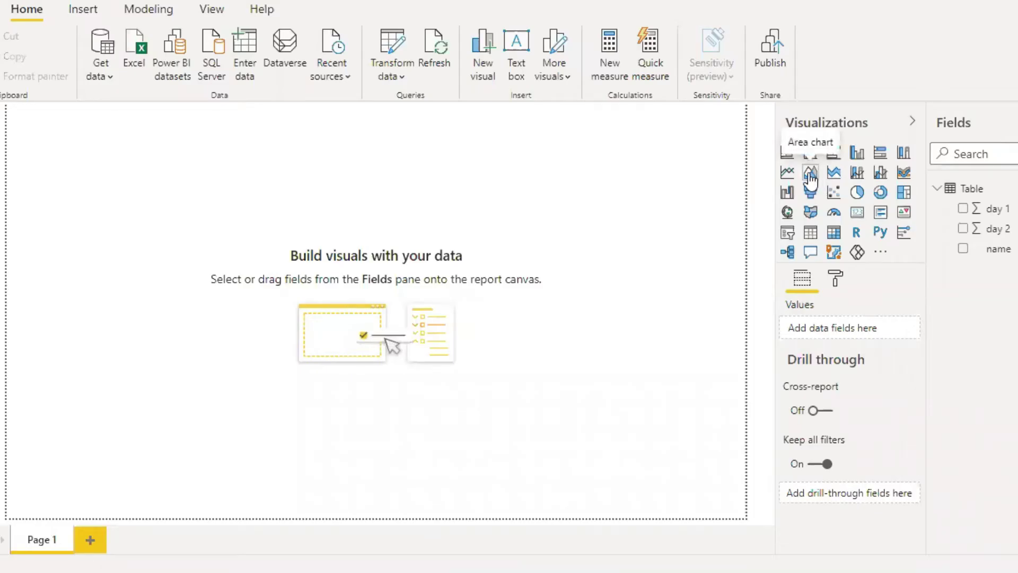
Add an empty area chart, enlarge it, and move it to the canvas centre
{"action": "left_click", "coordinate": [810, 174]}
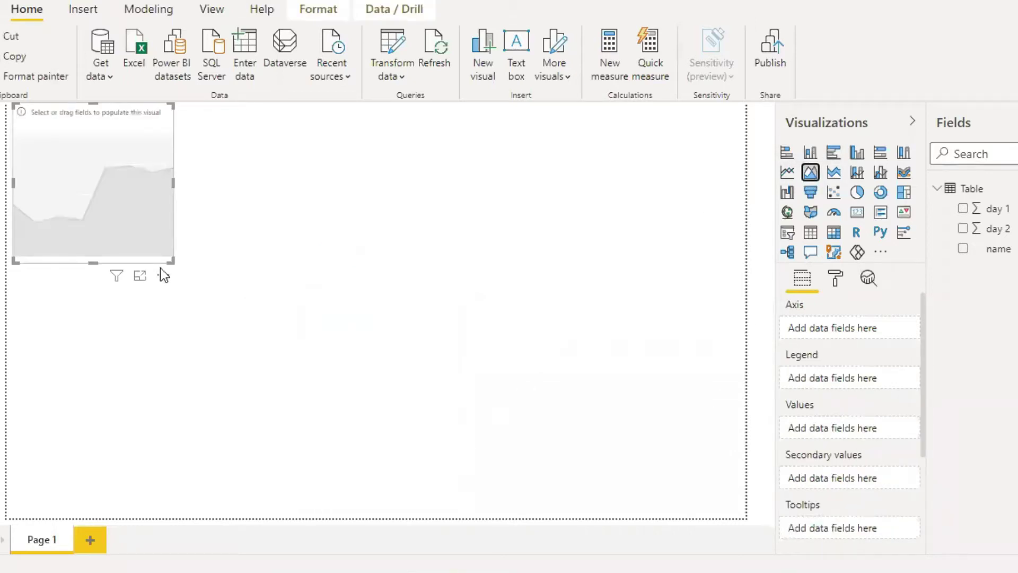
{"action": "left_click_drag", "start_coordinate": [173, 260], "coordinate": [449, 401]}
{"action": "left_click_drag", "start_coordinate": [221, 293], "coordinate": [384, 325]}
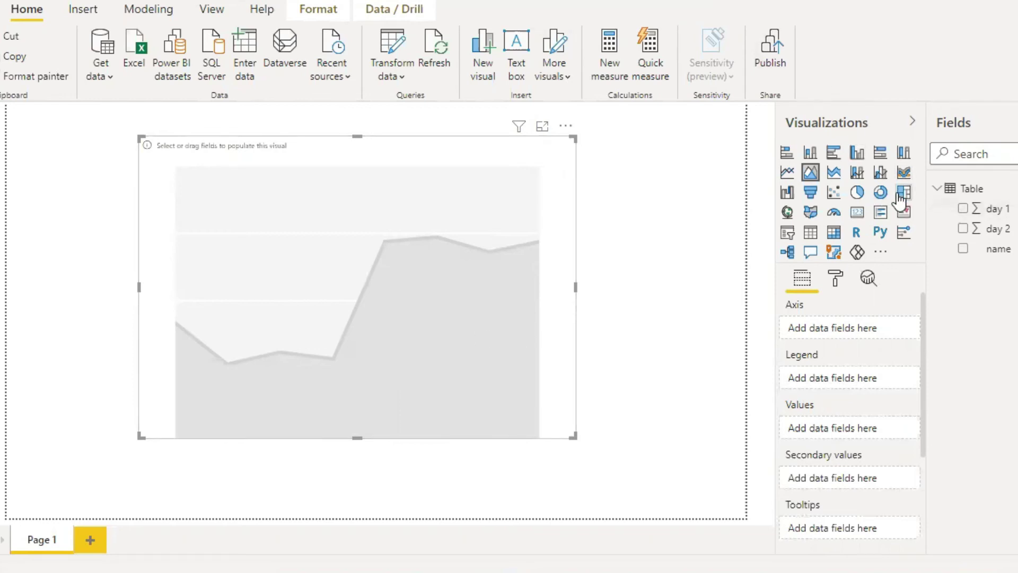
Check name, day 1 and day 2 in Table to fill the axis and values
{"action": "left_click", "coordinate": [938, 190]}
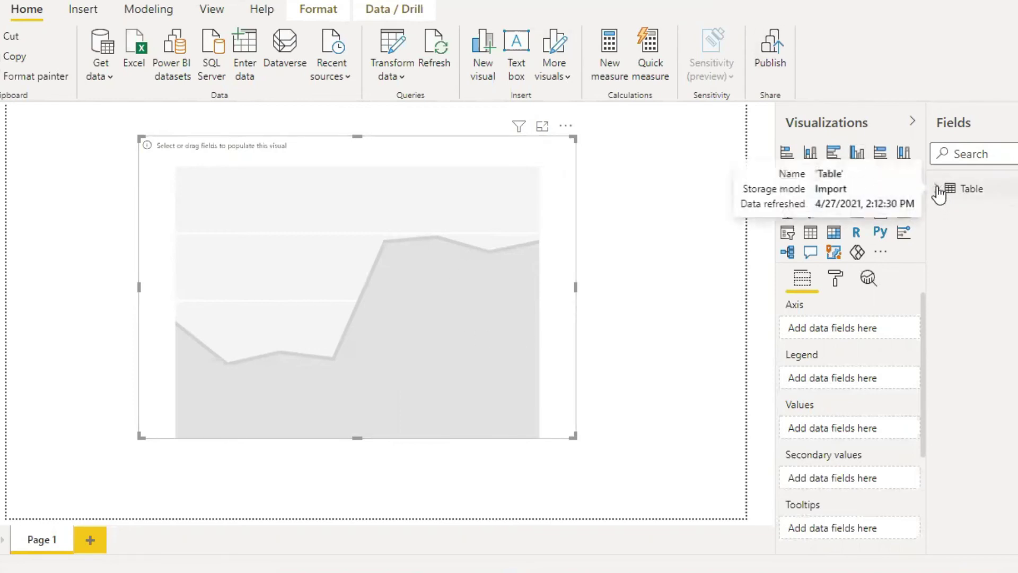
{"action": "left_click", "coordinate": [938, 190]}
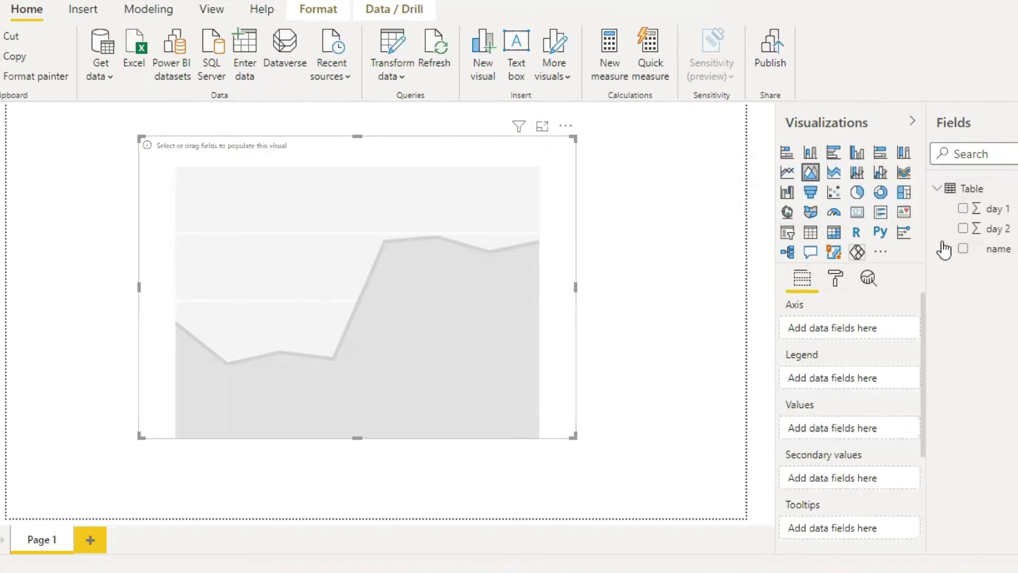
{"action": "left_click", "coordinate": [963, 250]}
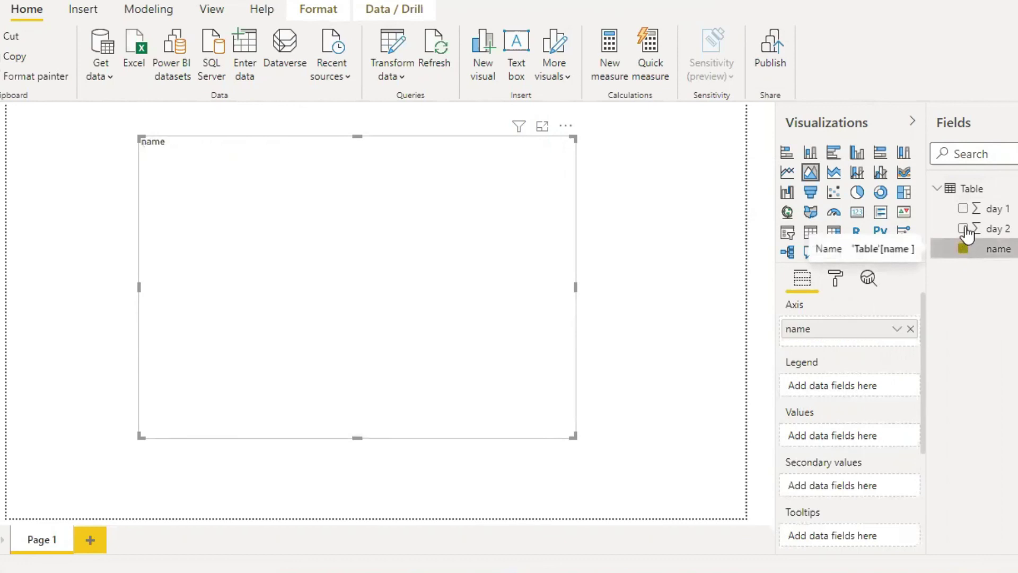
{"action": "left_click", "coordinate": [964, 208]}
{"action": "left_click", "coordinate": [964, 230]}
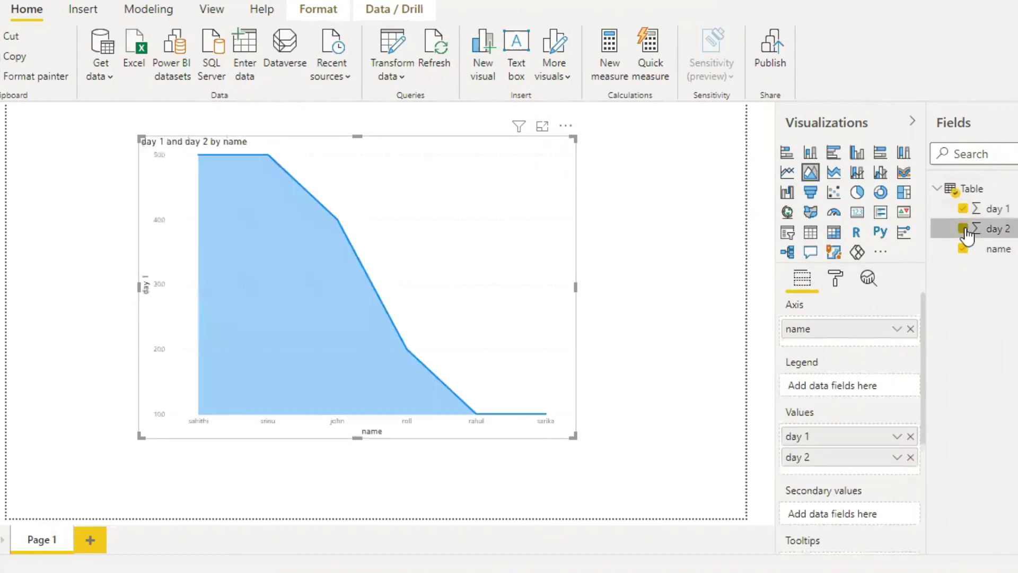